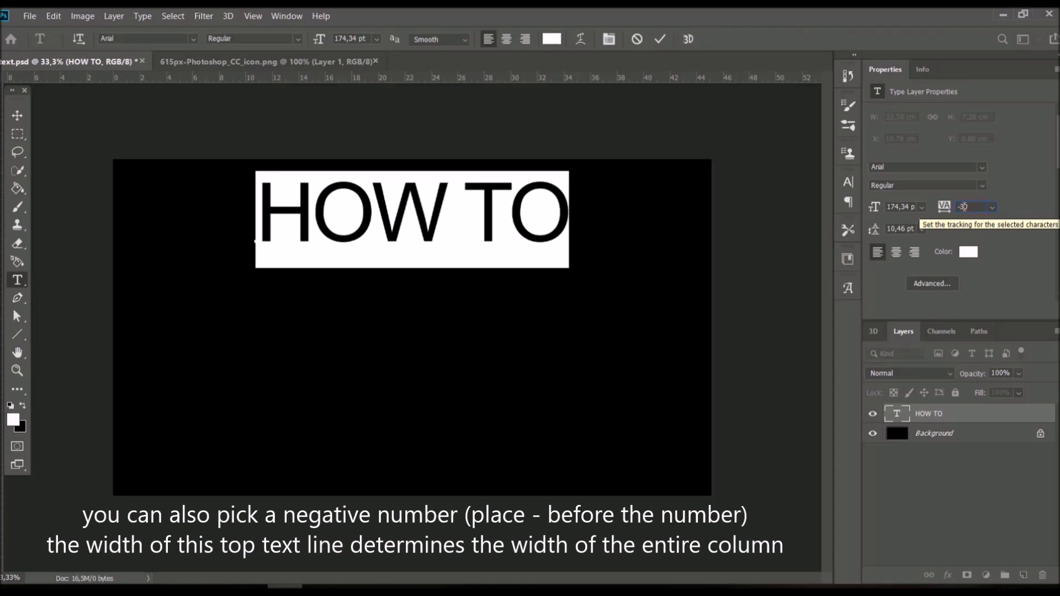
Set the HOW TO text's tracking to -30 and shift the text slightly so it sits centred near the canvas top.
key(Return)
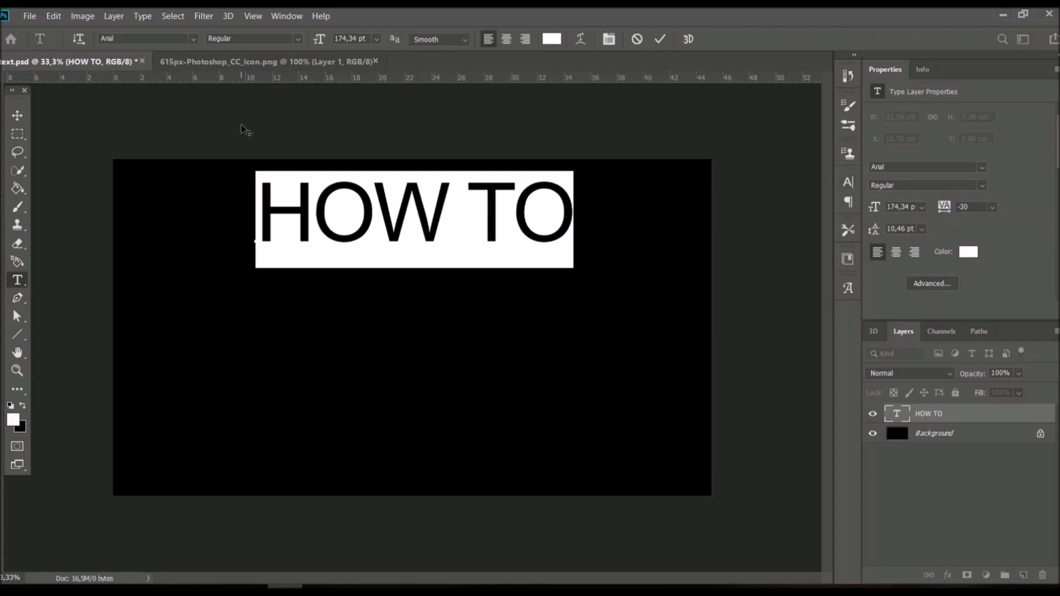
click(17, 115)
drag(326, 227, 317, 224)
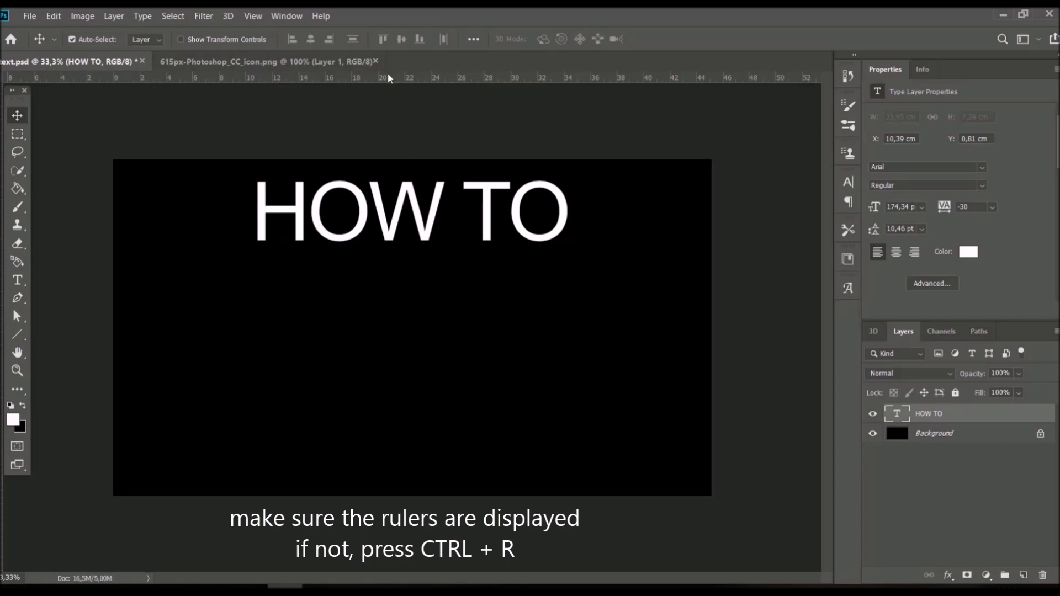
With the rulers displayed, place vertical guides exactly at the left and right edges of the HOW TO text.
key(ctrl+r)
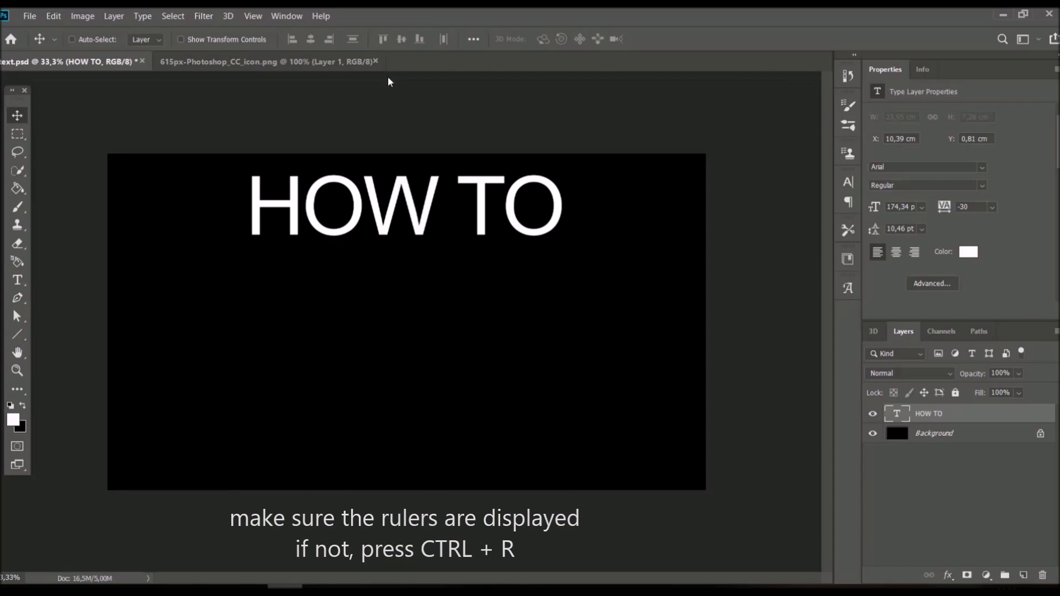
key(ctrl+r)
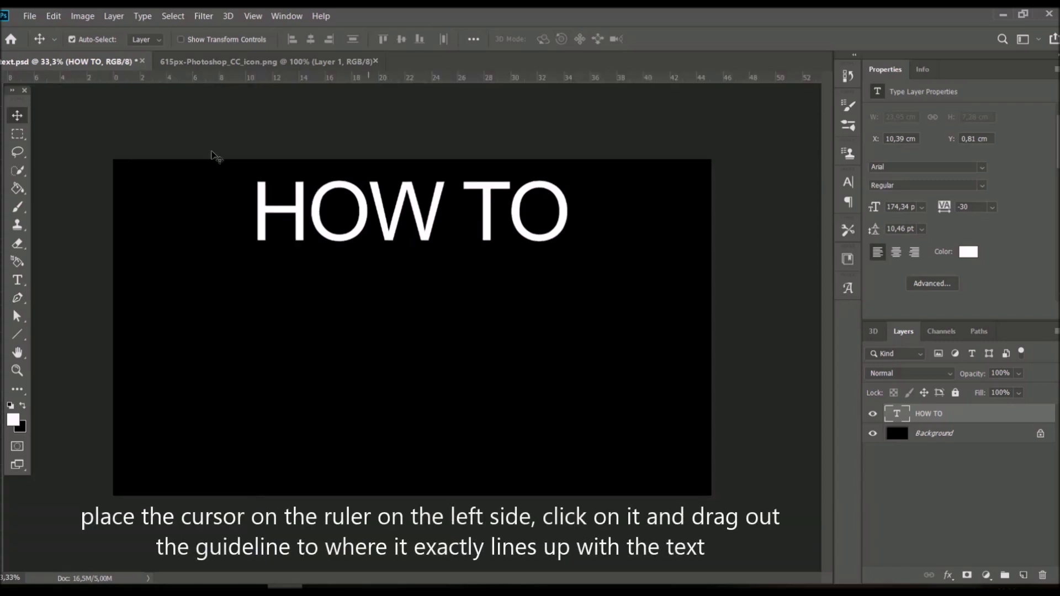
drag(2, 229, 256, 249)
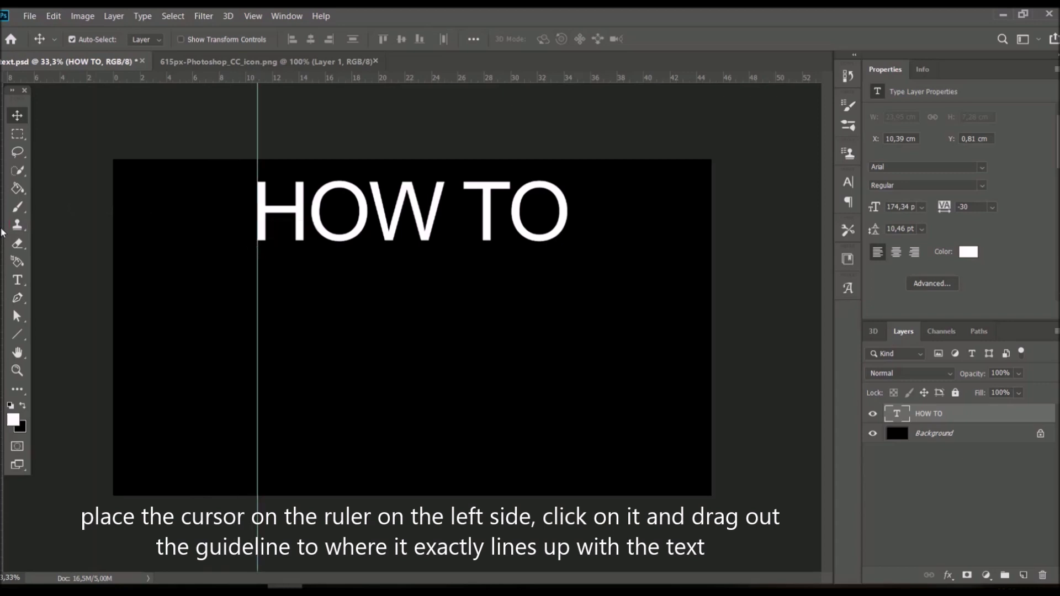
drag(2, 232, 566, 229)
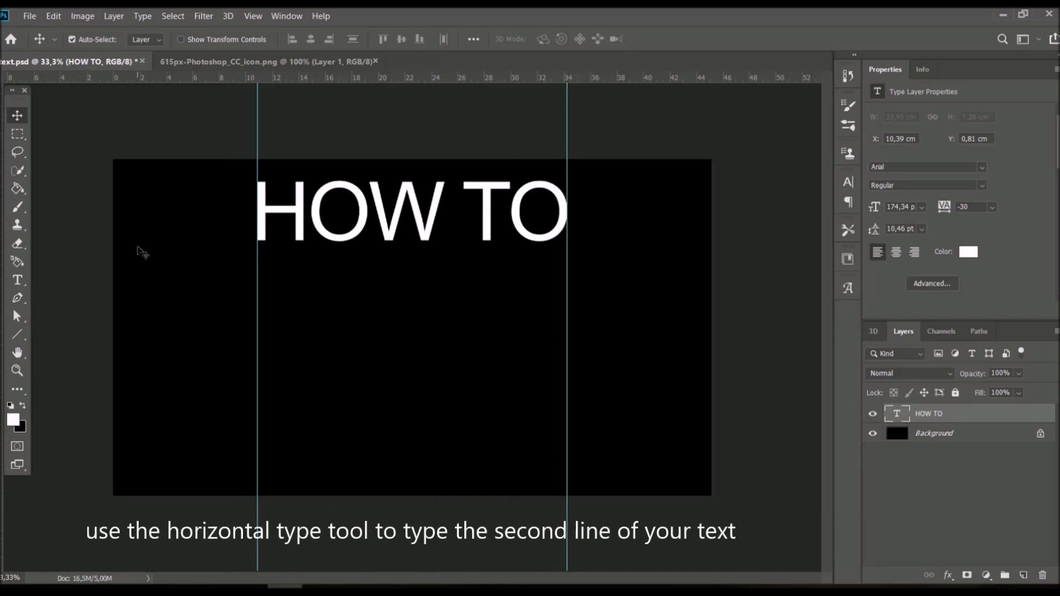
Add a second text line reading PERFECTLY below HOW TO and align its left edge with the left guide.
click(20, 281)
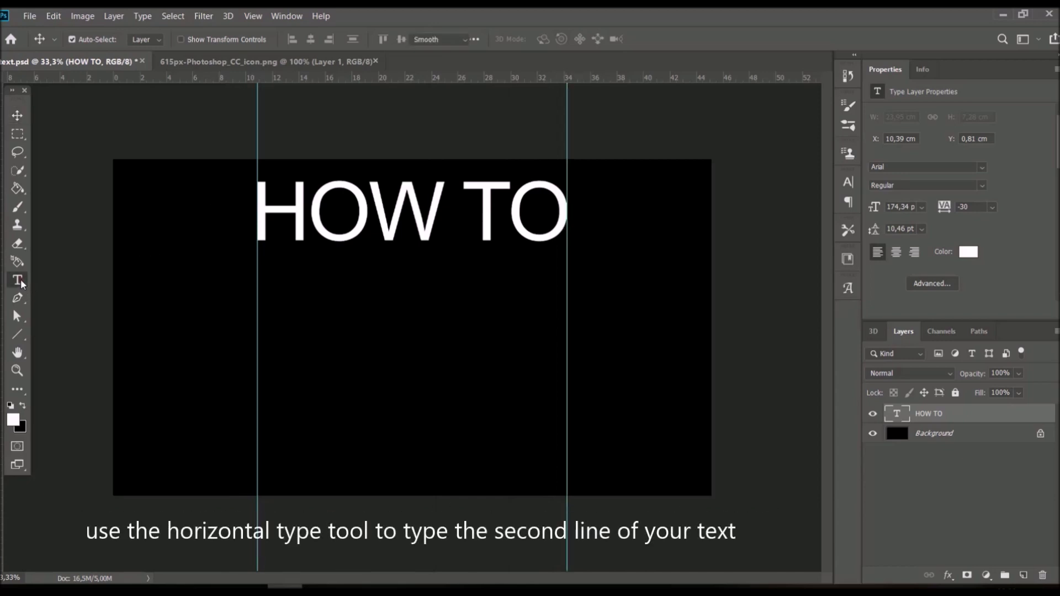
click(344, 330)
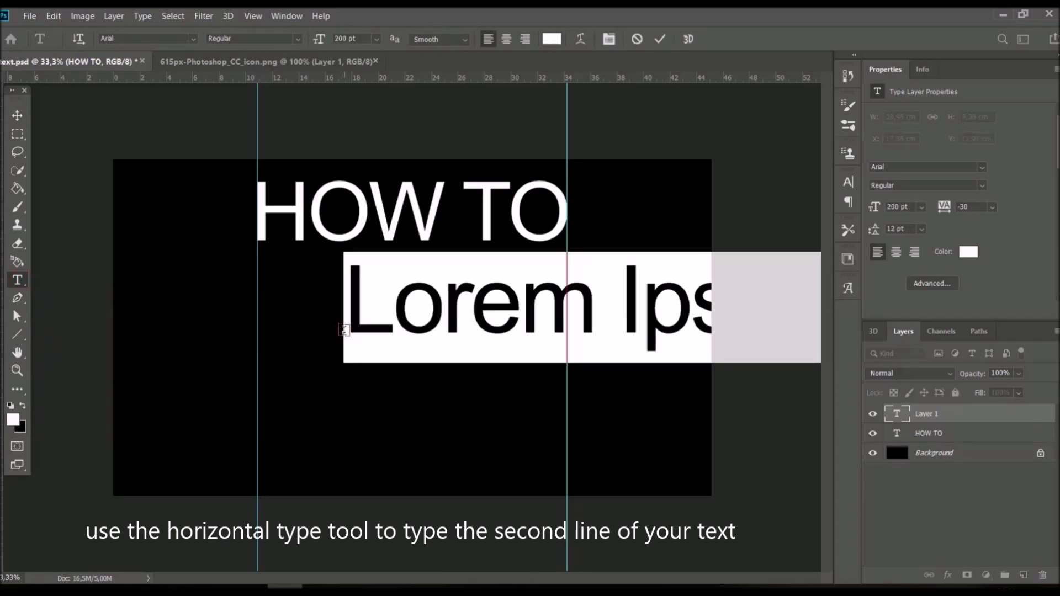
text(PERFECT)
click(17, 117)
drag(396, 298, 305, 298)
Scale PERFECTLY so its outer letters meet both guides, and move it up closer to the HOW TO line.
key(ctrl+t)
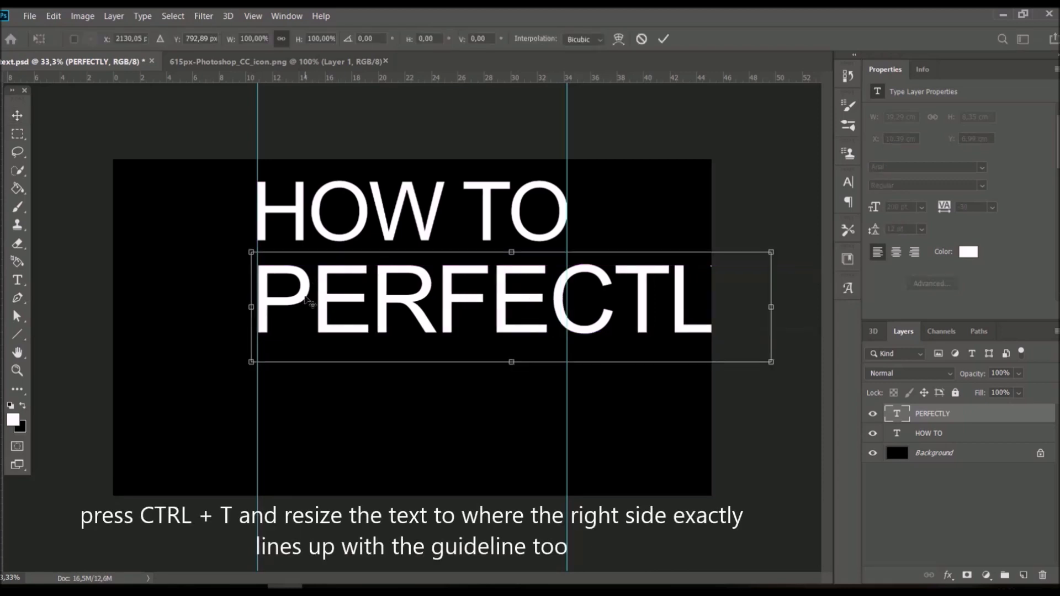
drag(771, 307, 574, 297)
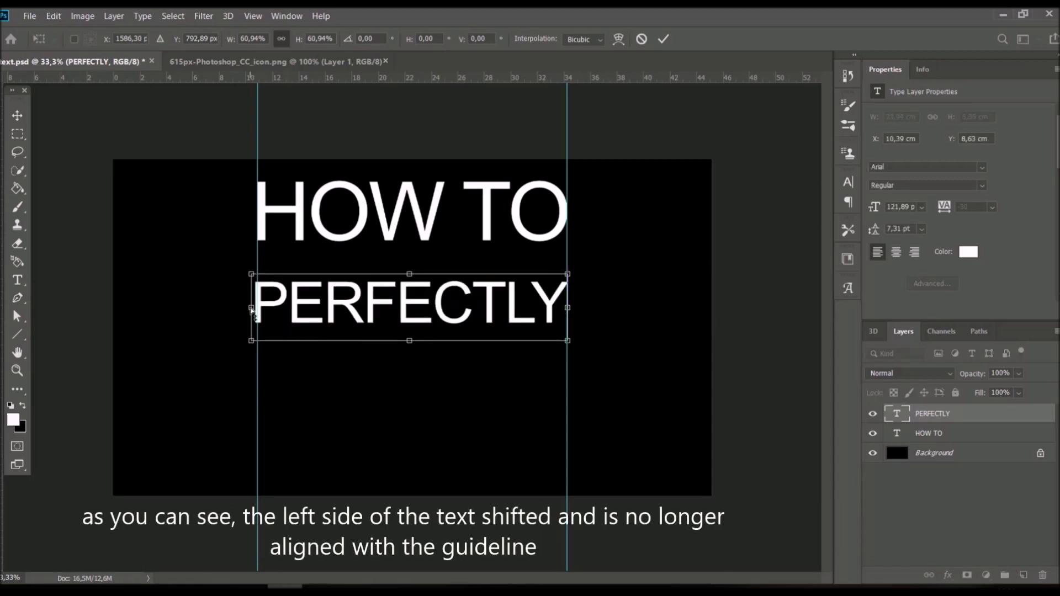
drag(252, 308, 254, 312)
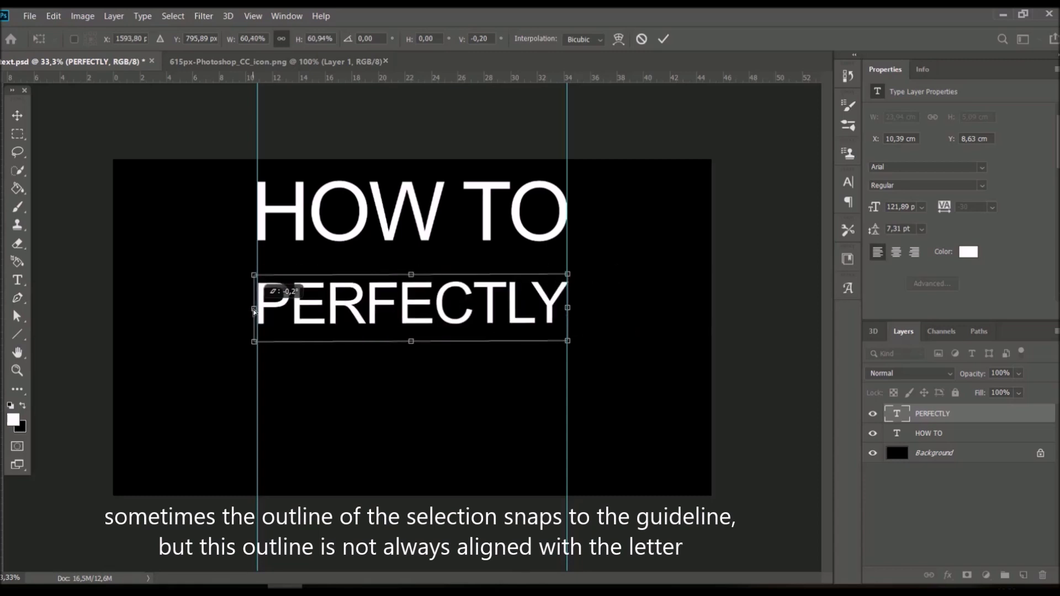
drag(254, 312, 254, 313)
drag(567, 308, 567, 309)
key(Return)
drag(372, 305, 372, 284)
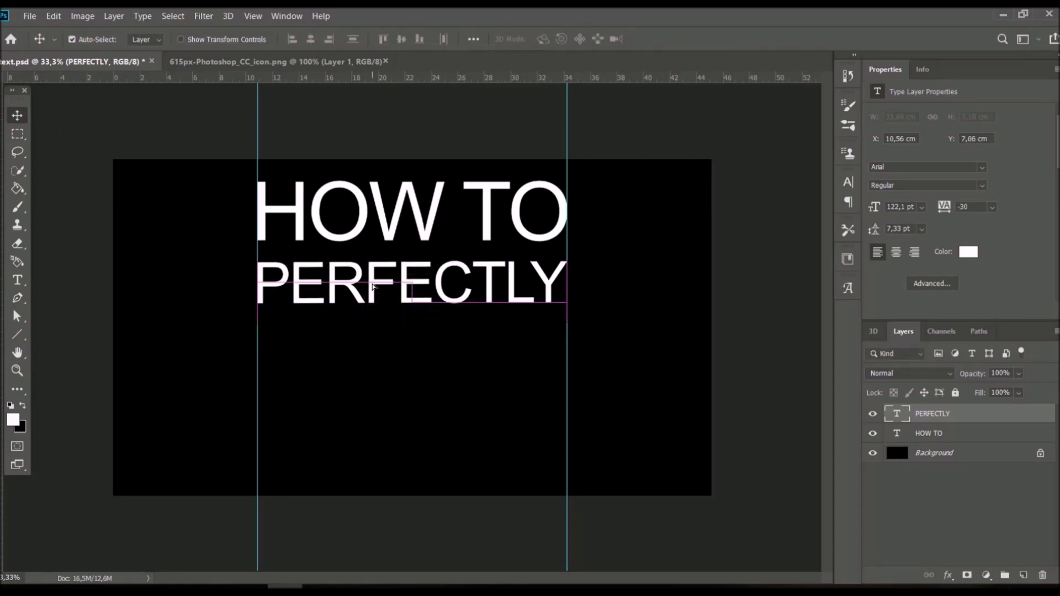
Add a third text line reading ALIGN below PERFECTLY and align its left edge with the left guide.
click(24, 282)
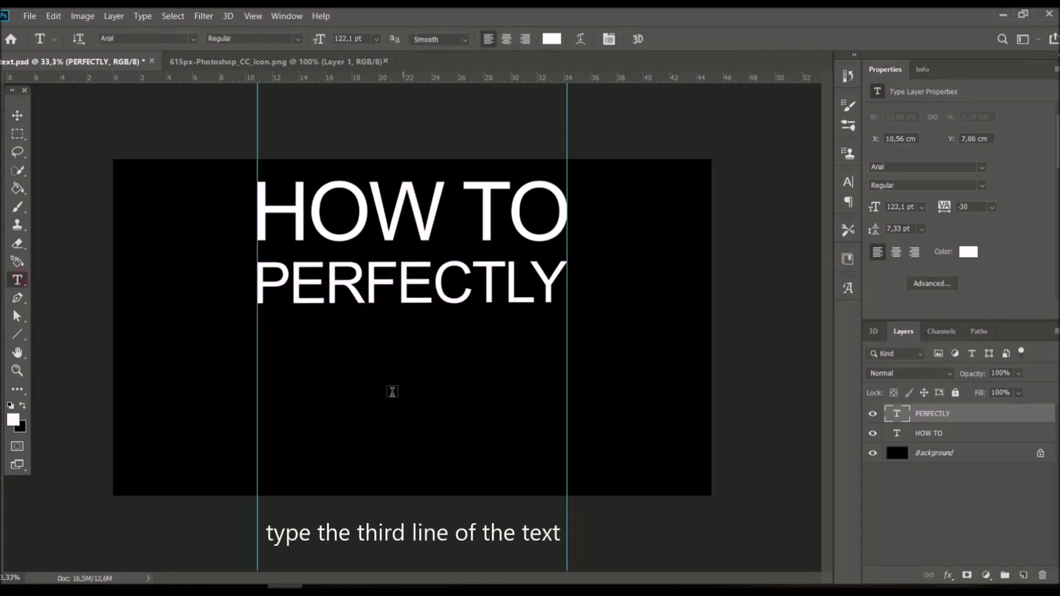
click(391, 392)
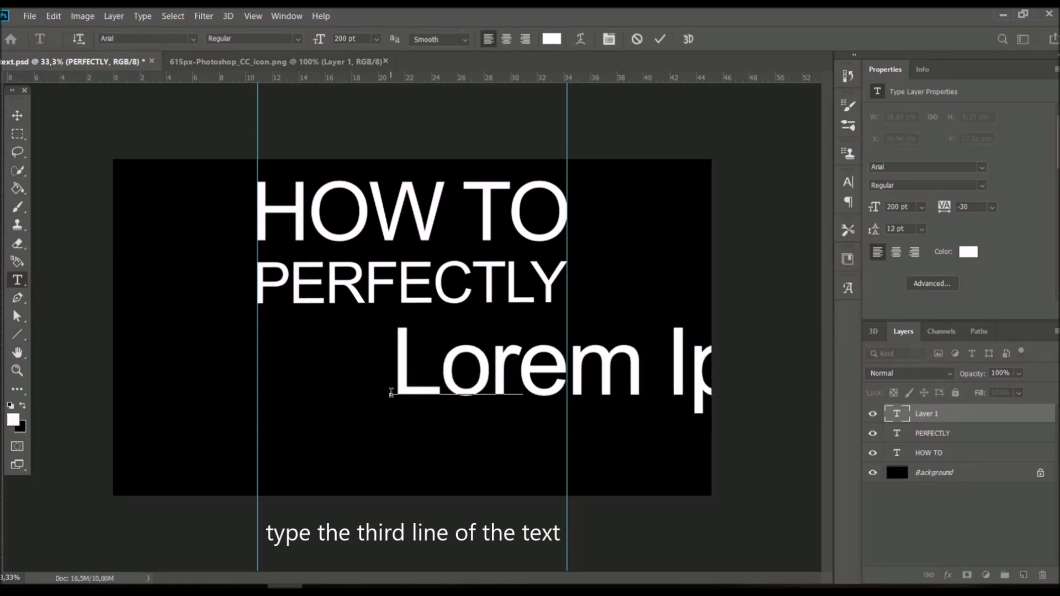
text(ALIGN)
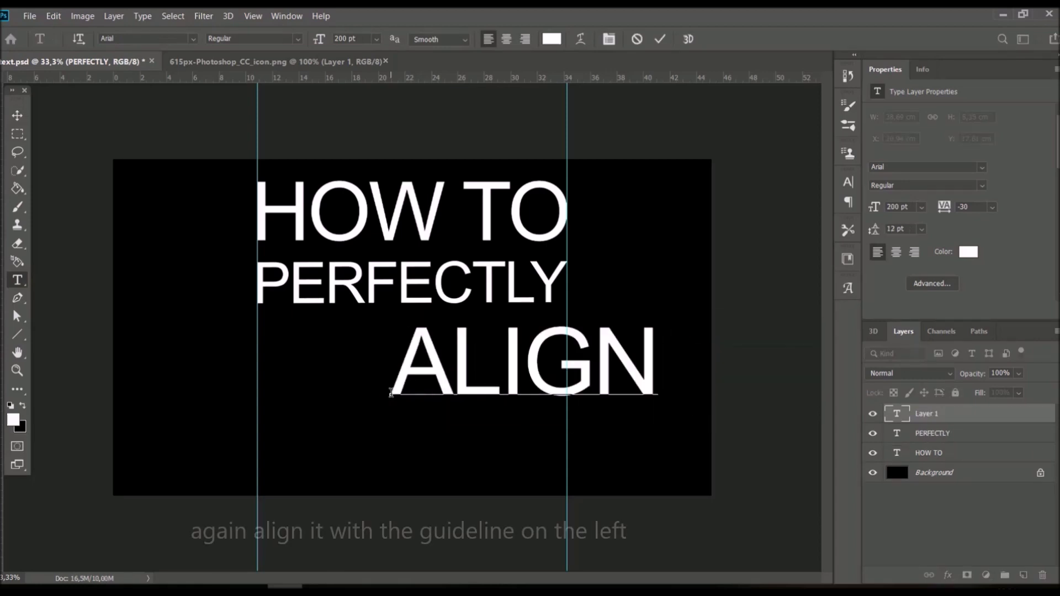
click(17, 116)
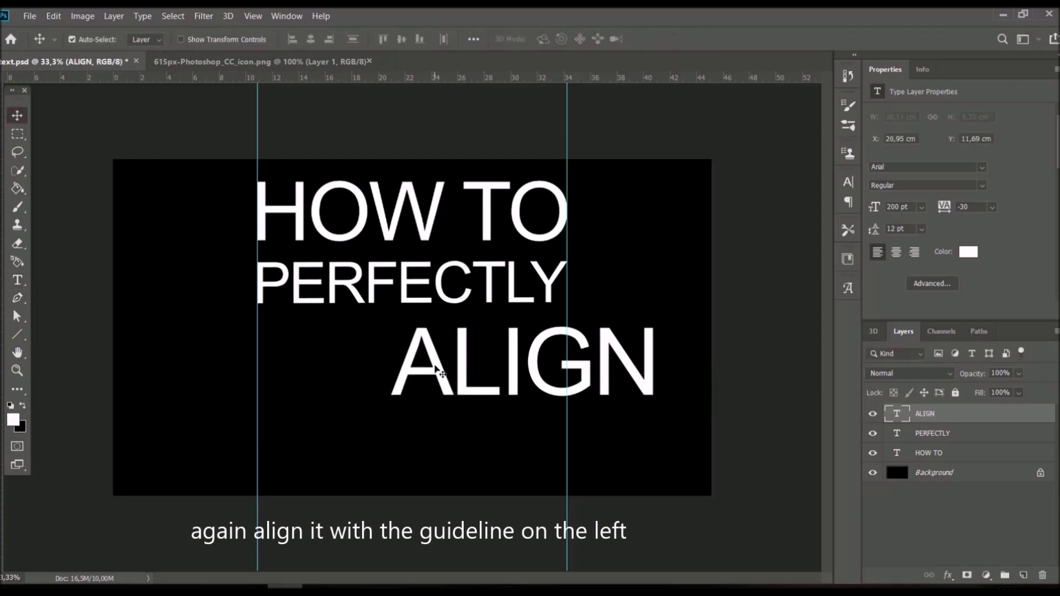
drag(433, 370, 304, 362)
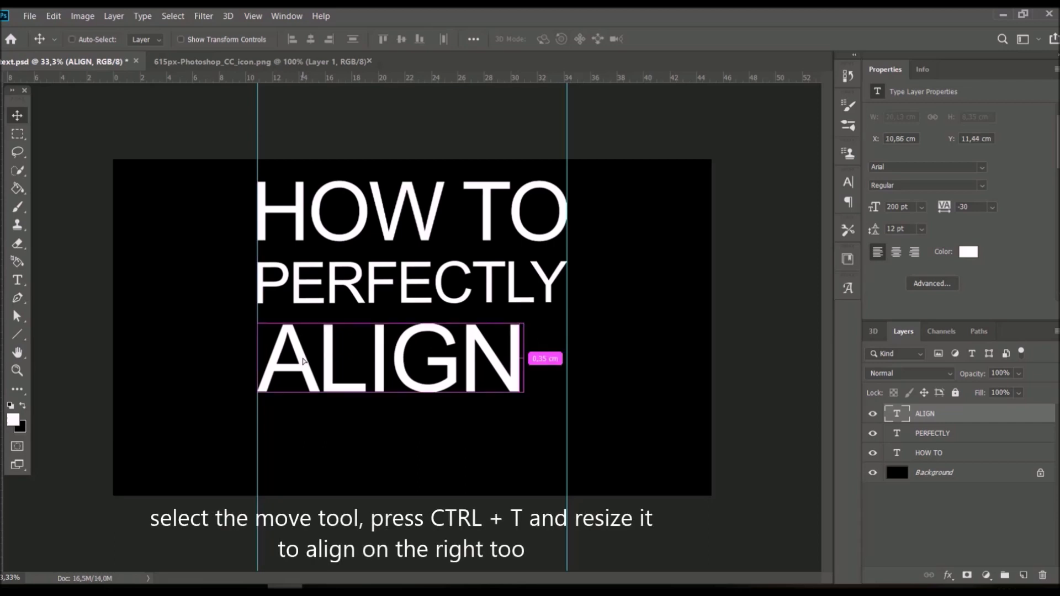
Enlarge ALIGN until the N meets the right guide, and move the line down clear of PERFECTLY.
key(ctrl+t)
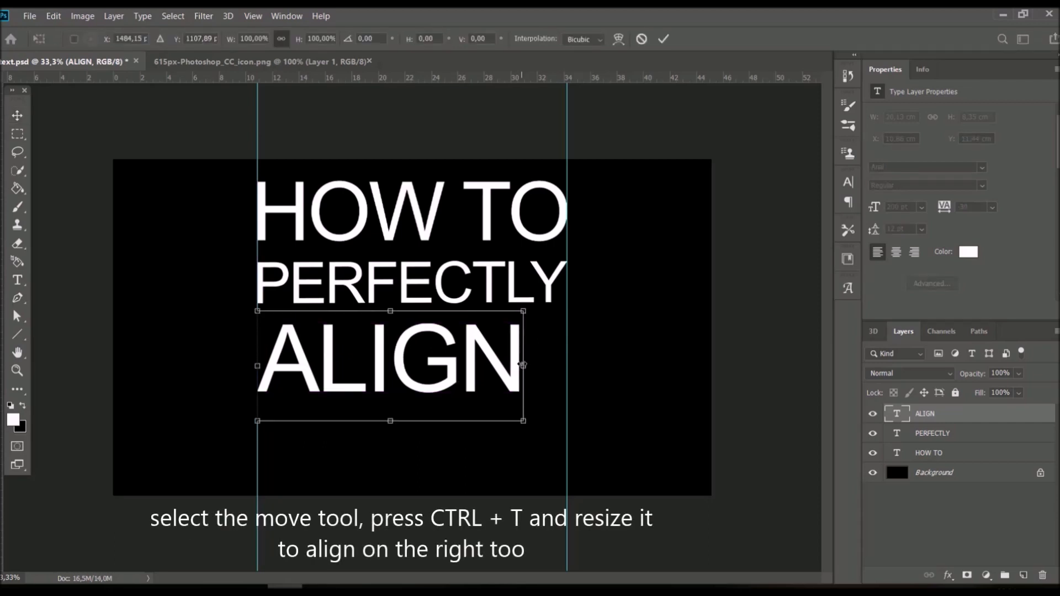
drag(523, 366, 575, 367)
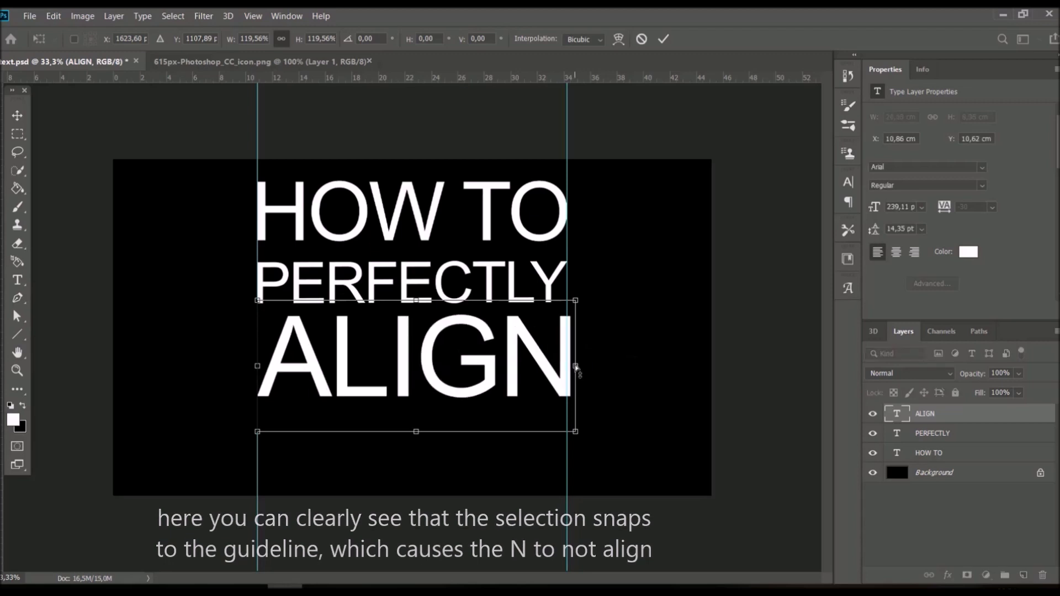
drag(575, 367, 572, 367)
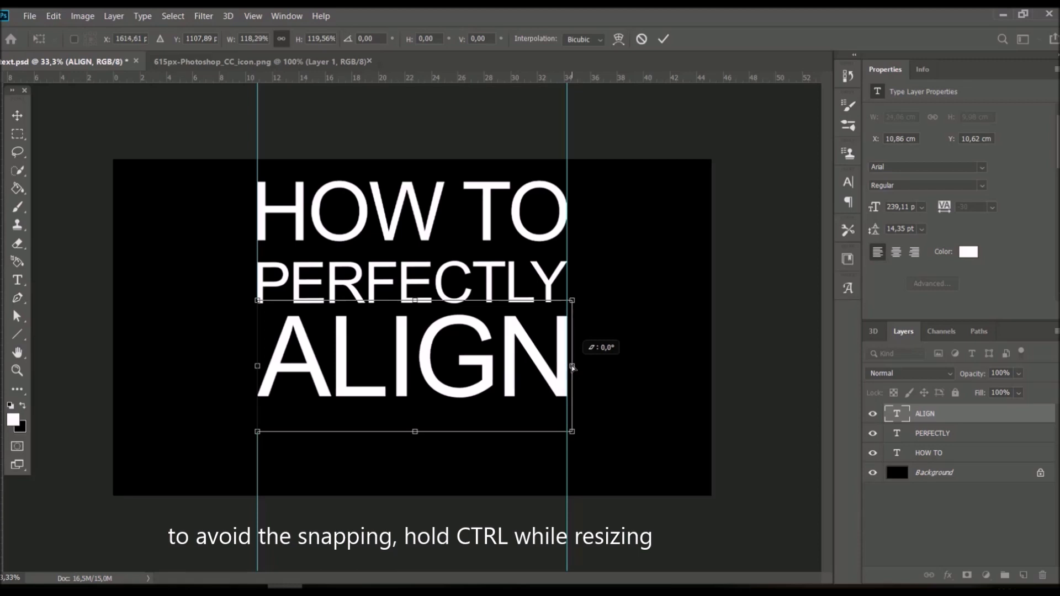
click(17, 115)
drag(345, 367, 343, 379)
Add a fourth text line reading YOUR TEXT below ALIGN and align its left edge with the left guide.
key(t)
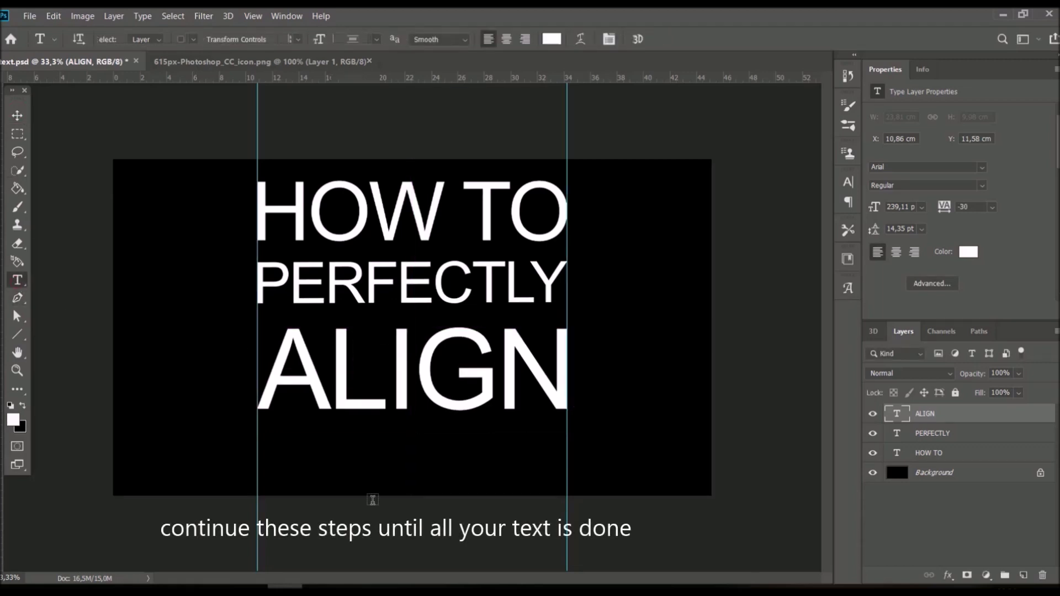
click(343, 471)
text(YOUR TE)
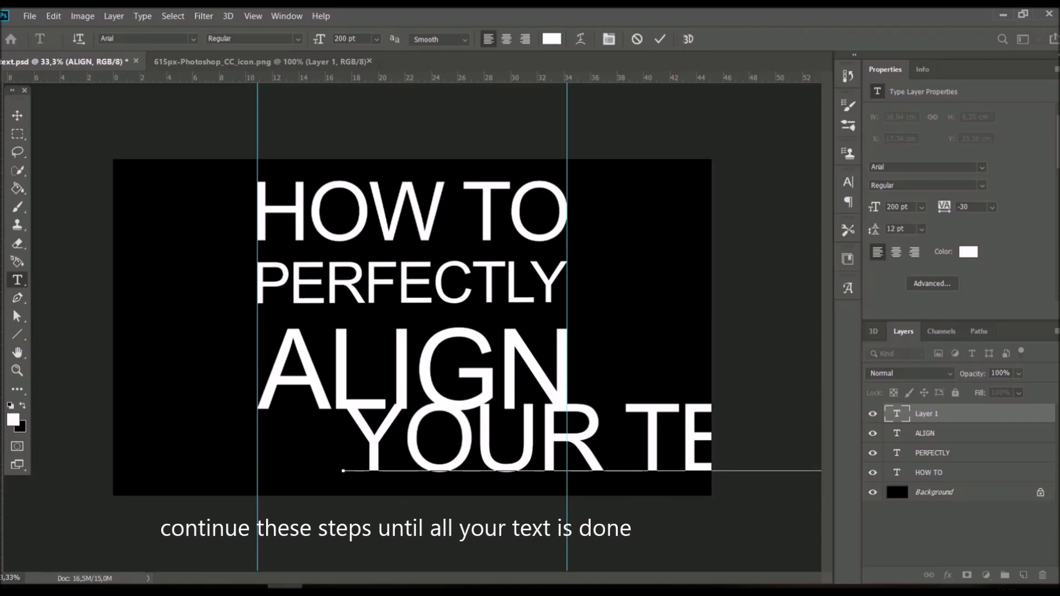
click(17, 115)
drag(380, 438, 291, 456)
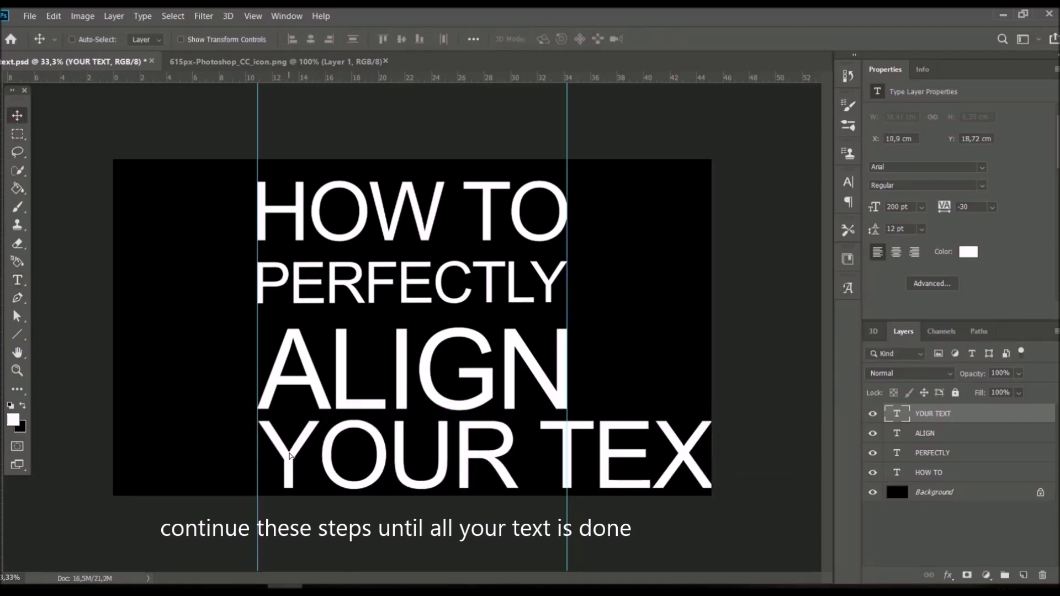
Scale YOUR TEXT down so its right edge meets the right guide.
key(ctrl+t)
drag(777, 463, 569, 437)
click(17, 115)
Reposition the four text lines vertically so the gaps between them are equal and the block sits centrally on the canvas.
drag(335, 284, 335, 281)
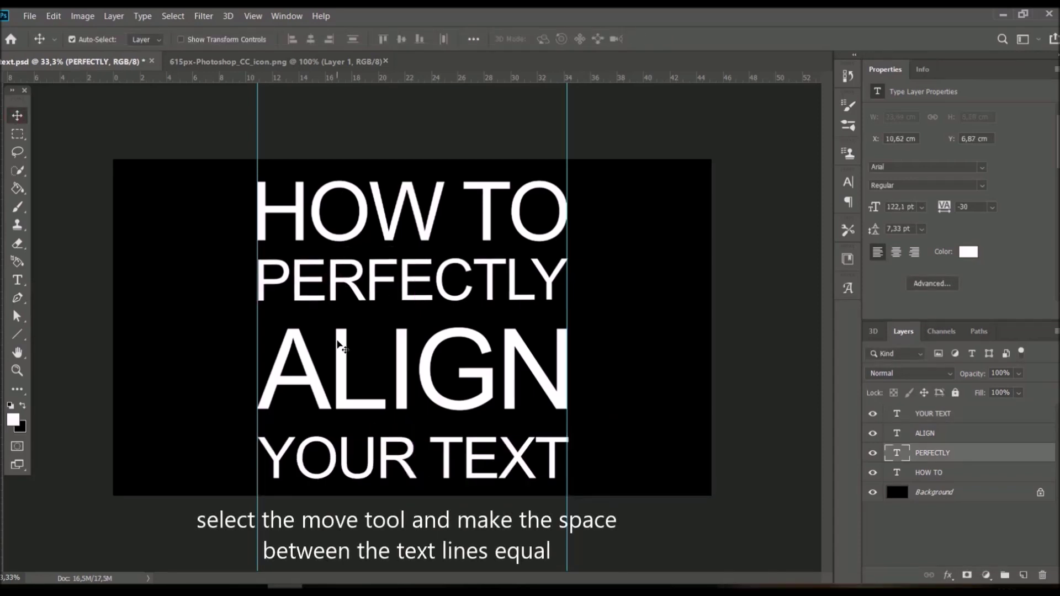
drag(338, 352, 340, 351)
drag(349, 457, 348, 438)
drag(344, 371, 344, 372)
drag(345, 440, 345, 455)
drag(342, 373, 342, 387)
drag(339, 281, 338, 294)
drag(316, 204, 316, 218)
drag(335, 297, 335, 300)
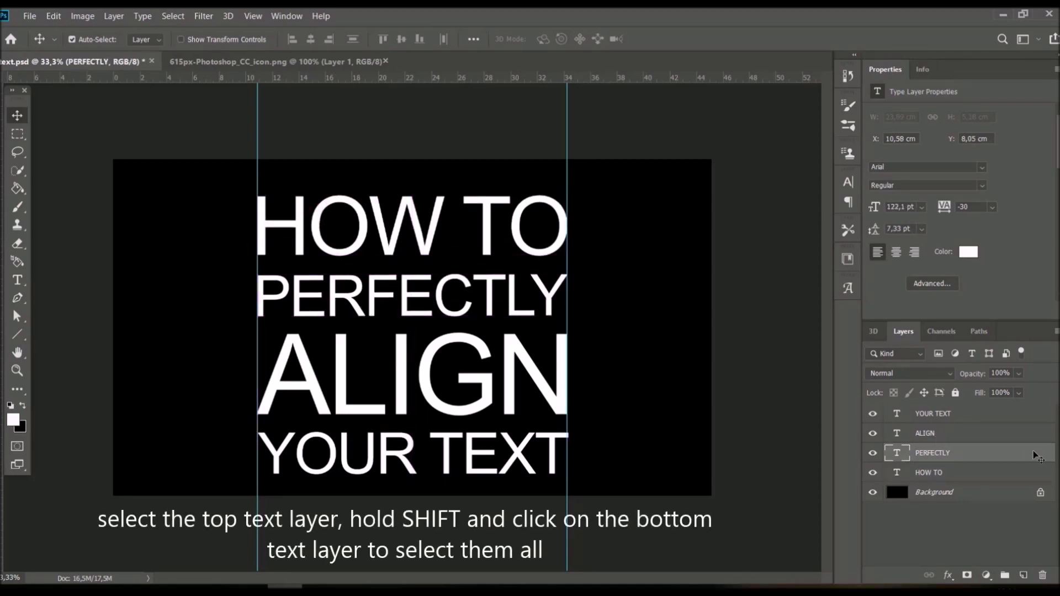
Convert all four text layers, from YOUR TEXT to HOW TO, into one smart object.
click(1033, 415)
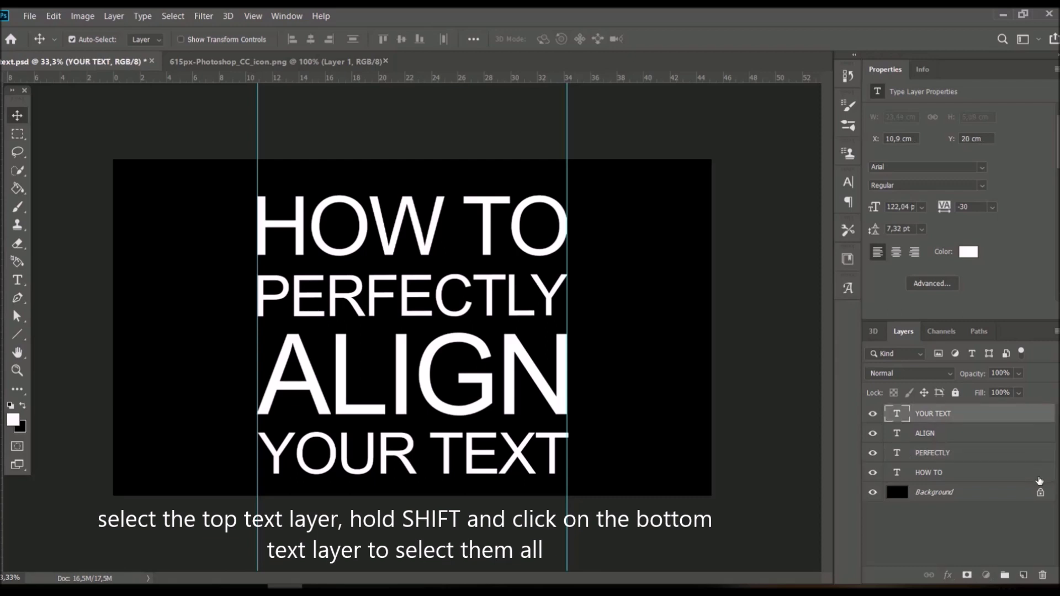
shift+click(1038, 476)
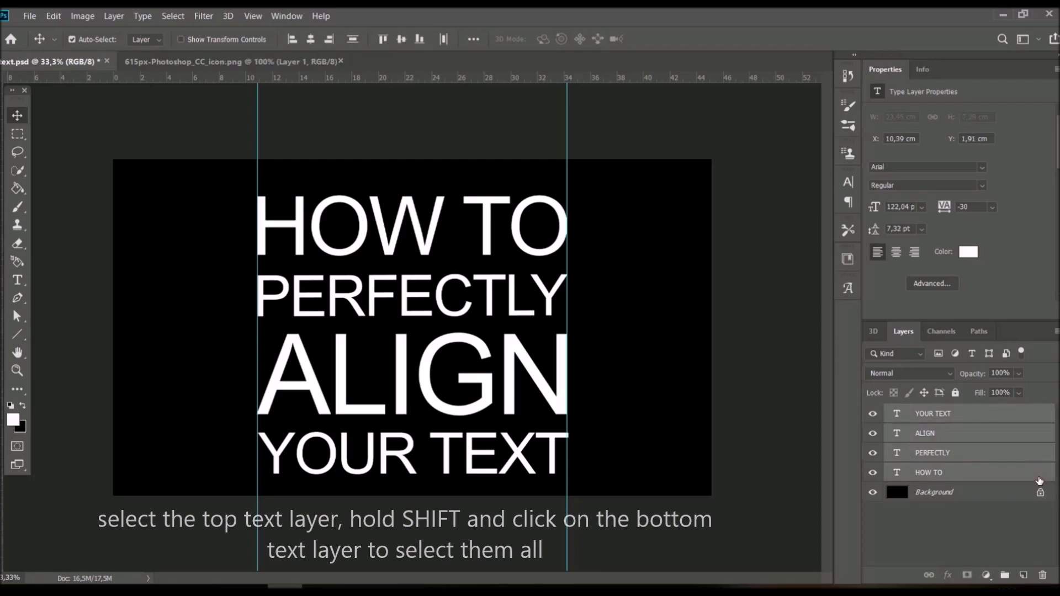
right_click(1038, 474)
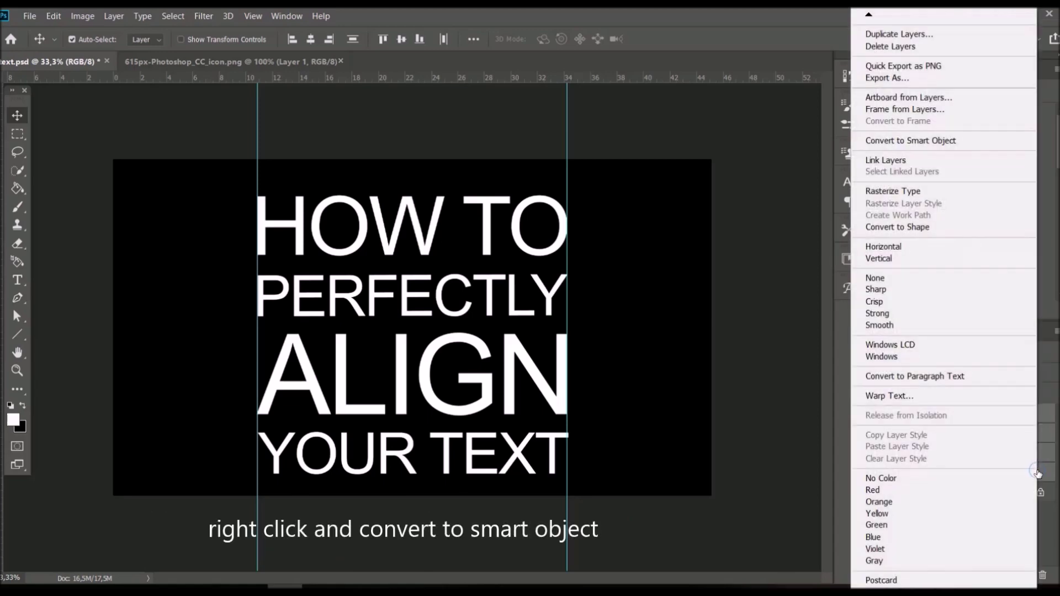
click(950, 141)
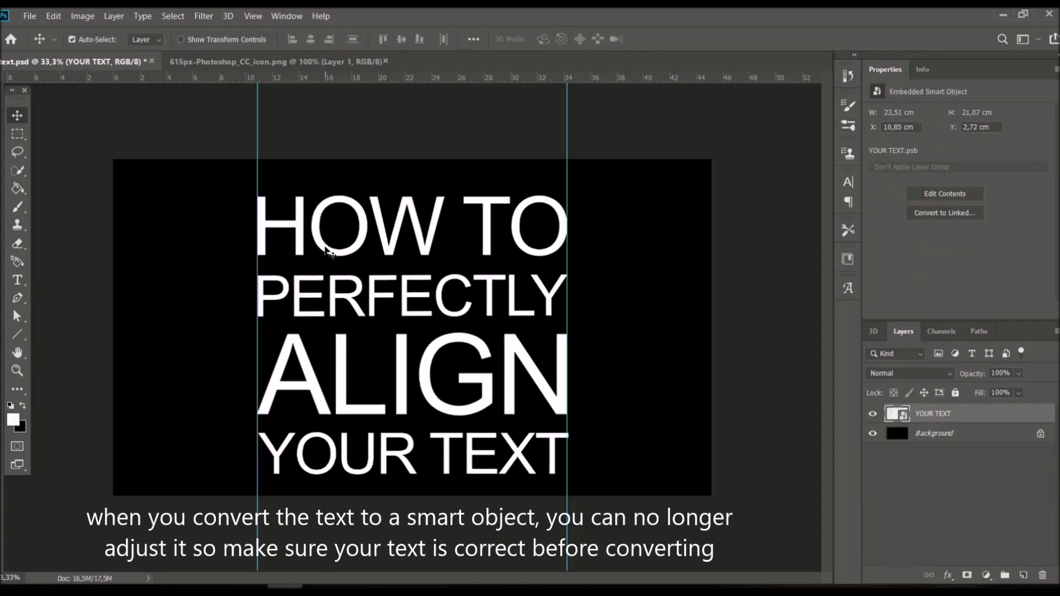
Nudge the text smart object slightly upward and remove both vertical guides from the canvas.
mouse_move(319, 243)
mouse_down()
mouse_move(356, 232)
mouse_move(347, 186)
mouse_move(248, 186)
mouse_move(222, 290)
mouse_move(316, 322)
mouse_move(339, 246)
mouse_move(315, 246)
mouse_move(323, 237)
mouse_up()
drag(258, 150, 3, 147)
drag(563, 122, 4, 135)
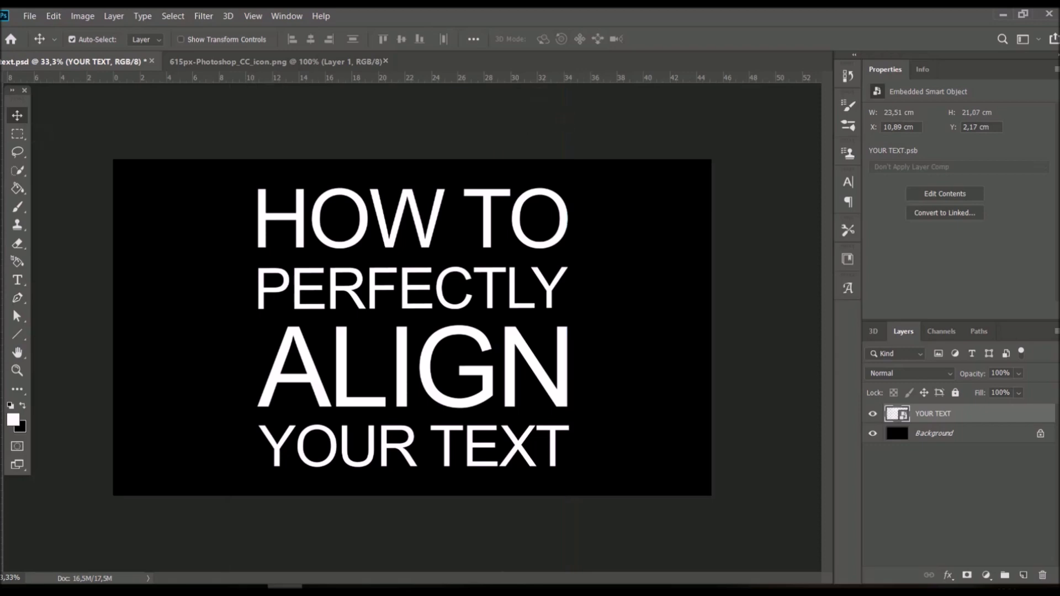
Add Outer Glow, Drop Shadow and Inner Glow layer styles to the text smart object, leaving Inner Shadow off.
double_click(1040, 418)
drag(720, 120, 751, 114)
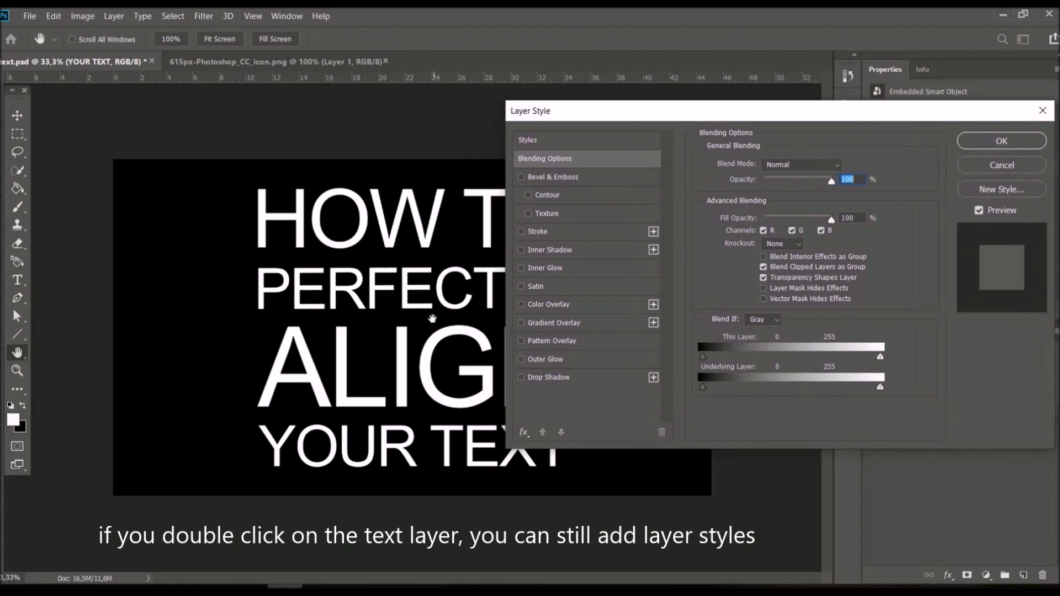
click(521, 360)
click(521, 378)
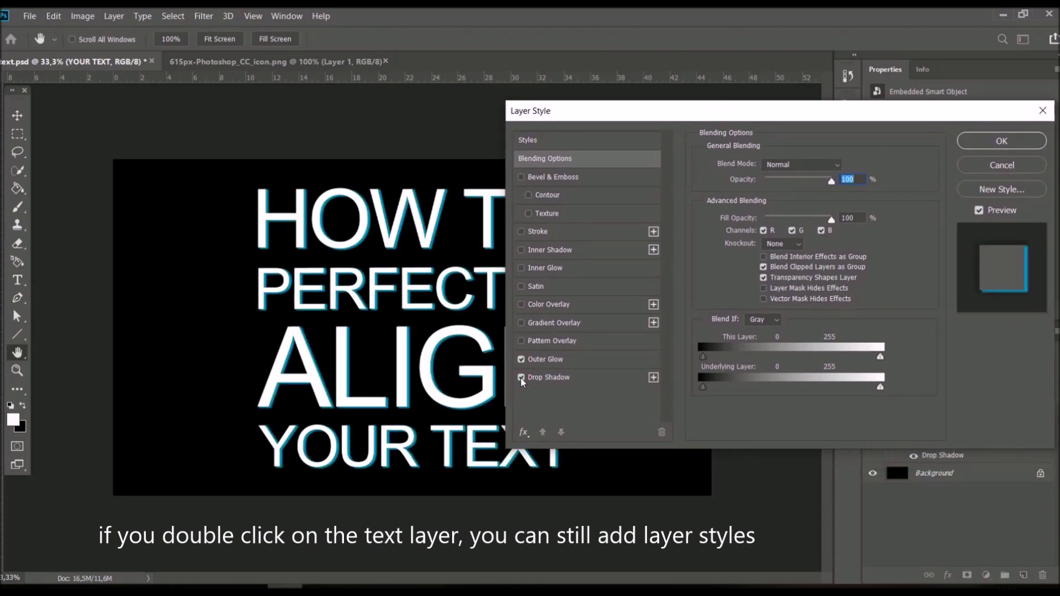
click(521, 268)
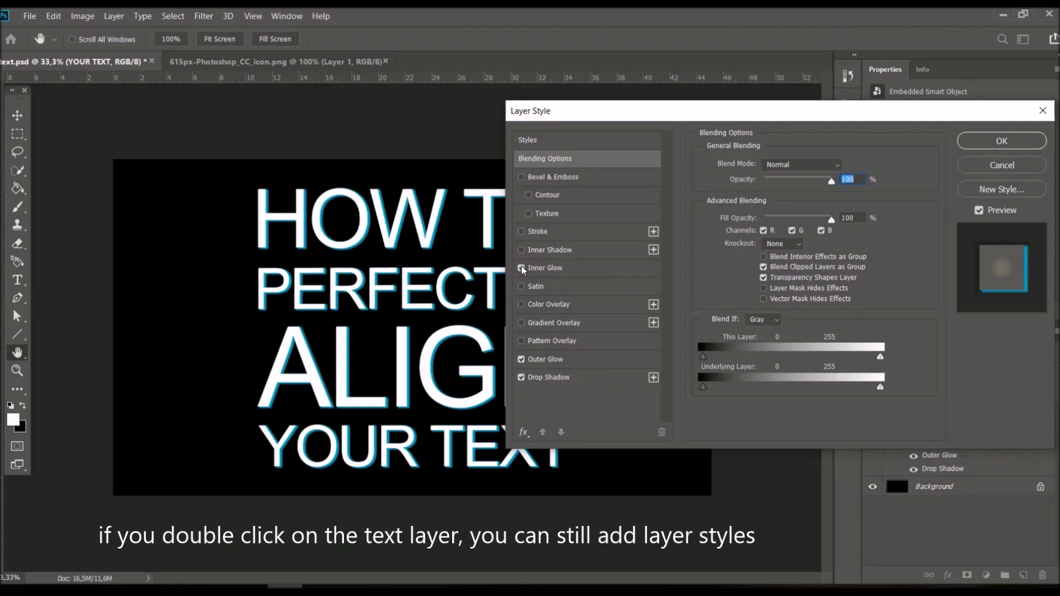
click(521, 249)
click(521, 249)
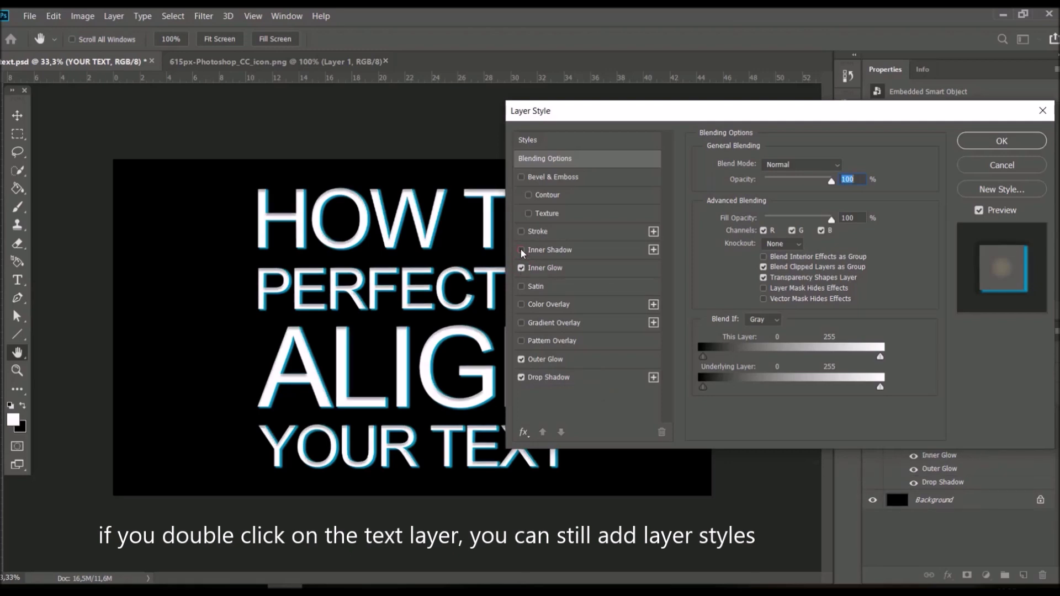
click(1001, 140)
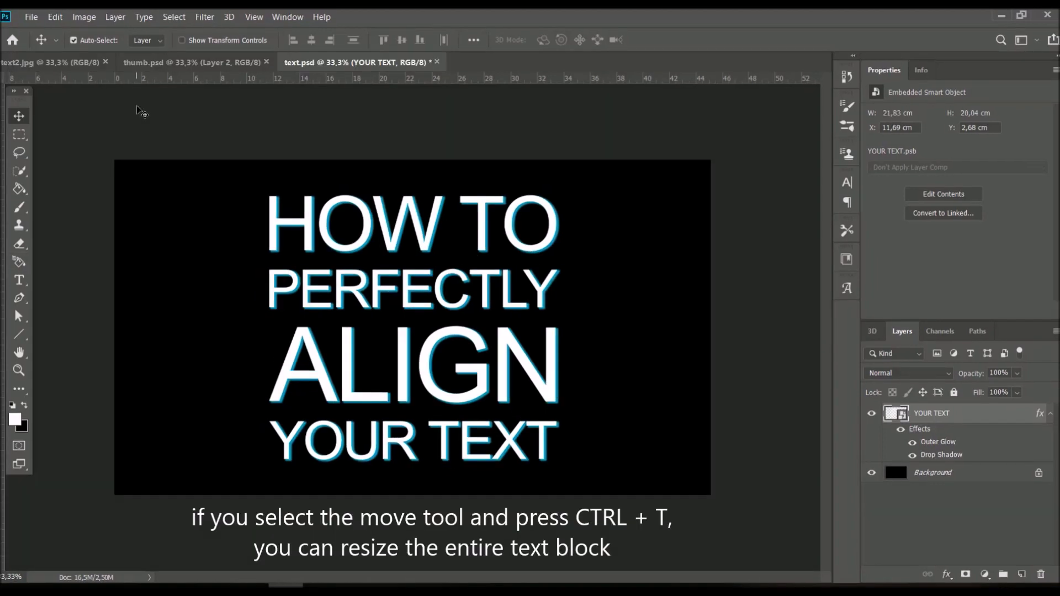
Scale the whole text block up to about 109% and reposition it in the centre of the canvas.
key(ctrl+t)
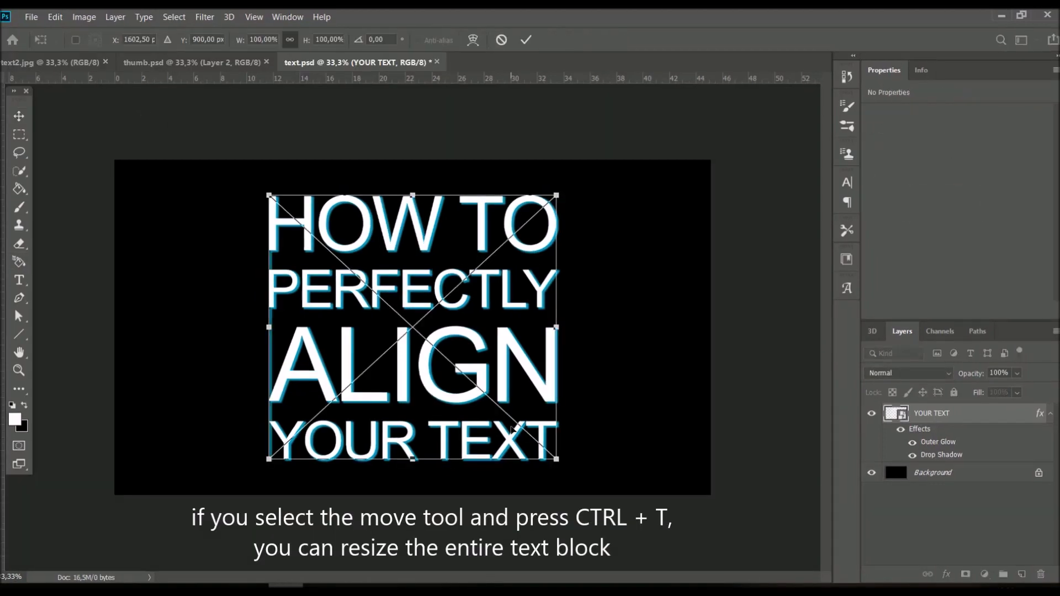
drag(559, 459, 574, 496)
drag(425, 343, 415, 335)
click(526, 39)
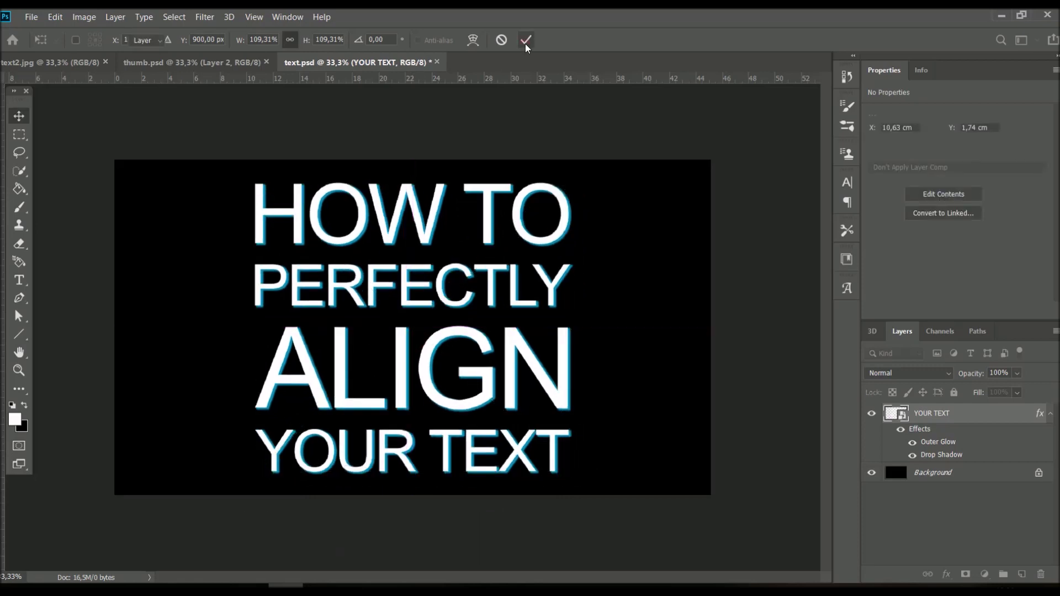